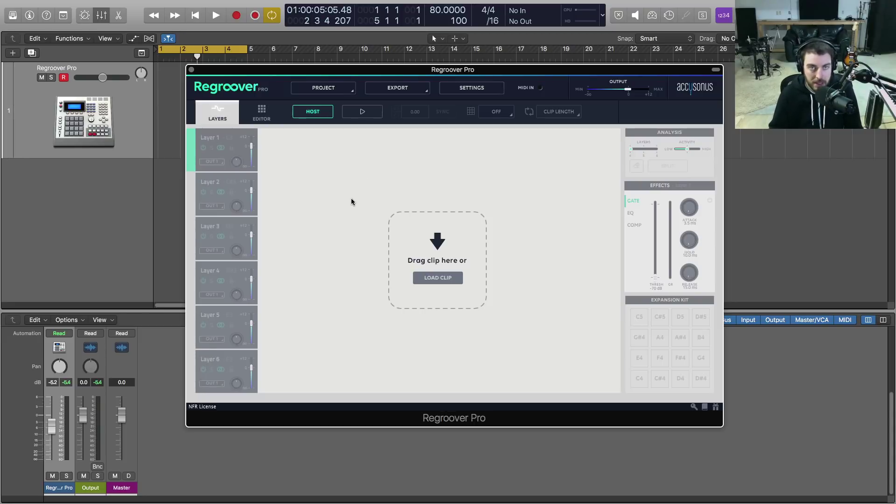
# Step: Load the clip RealRatchet DL 80BPM_Niche.wav from the 5 Drum Loops folder
pyautogui.moveTo(402, 69); pyautogui.dragTo(402, 67)
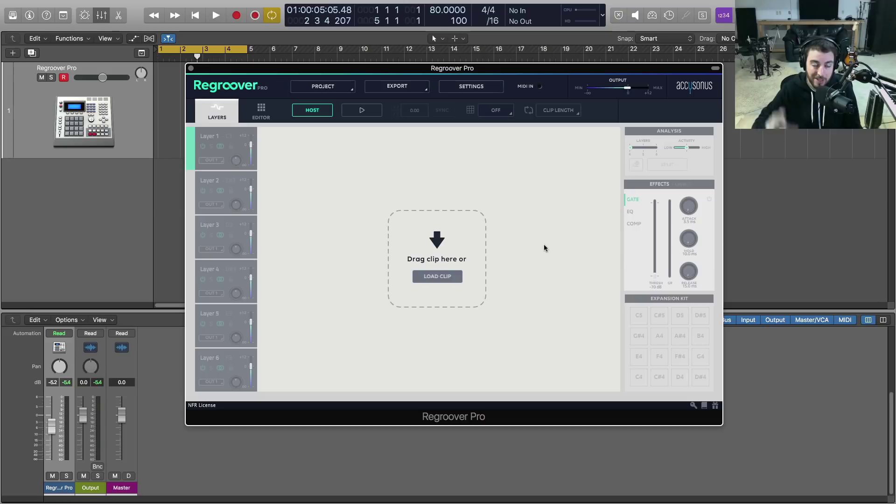
pyautogui.click(431, 278)
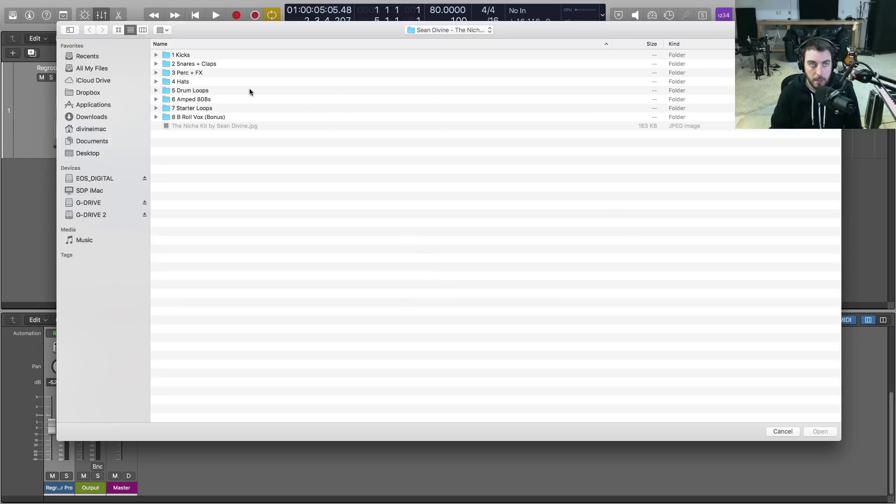
pyautogui.doubleClick(193, 91)
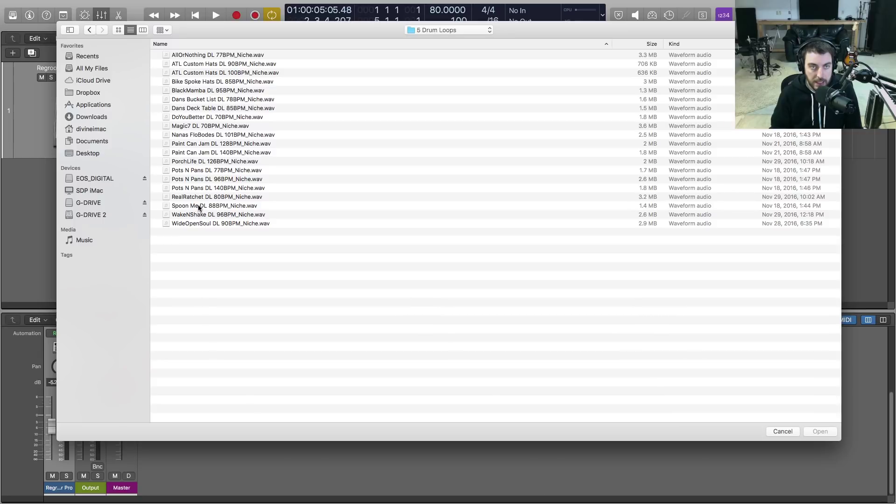
pyautogui.click(215, 198)
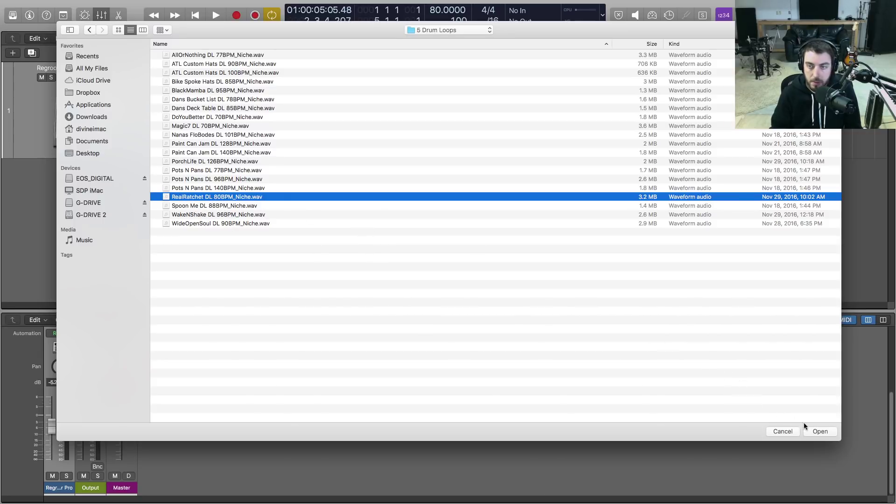
pyautogui.click(820, 431)
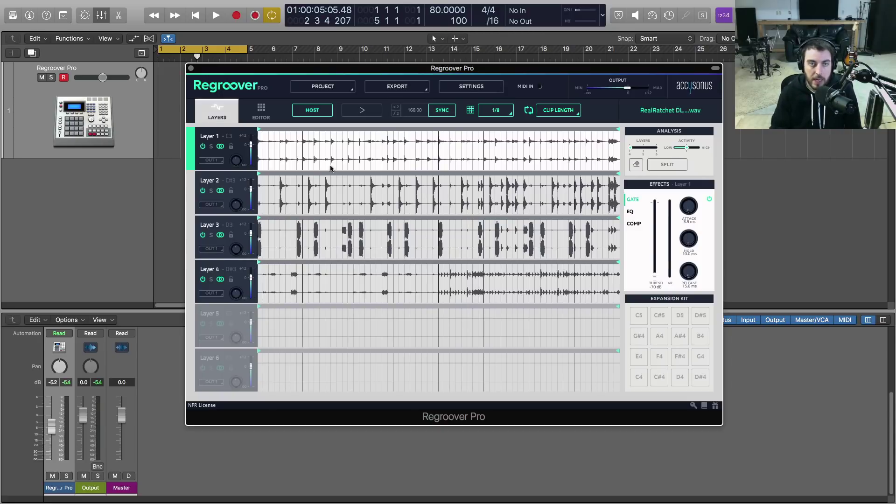
# Step: Look through the separated waveforms of Layers 2, 3 and 4 one after another
pyautogui.click(190, 188)
pyautogui.click(187, 226)
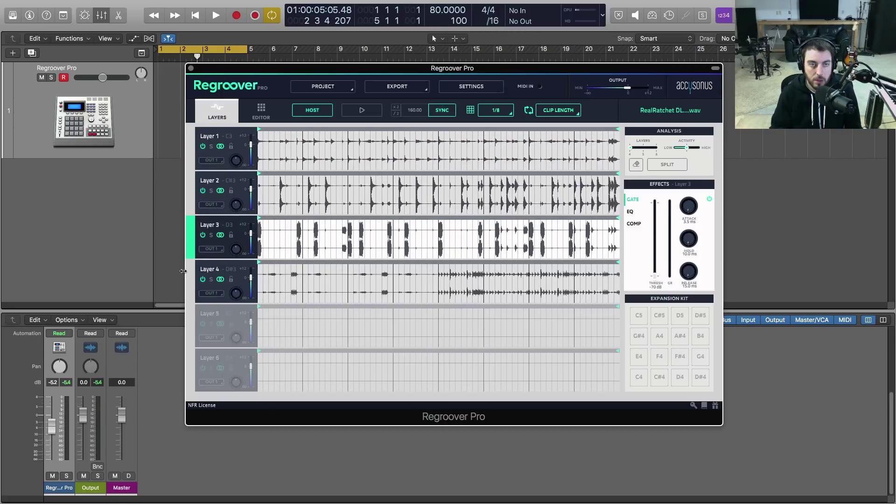
pyautogui.click(189, 281)
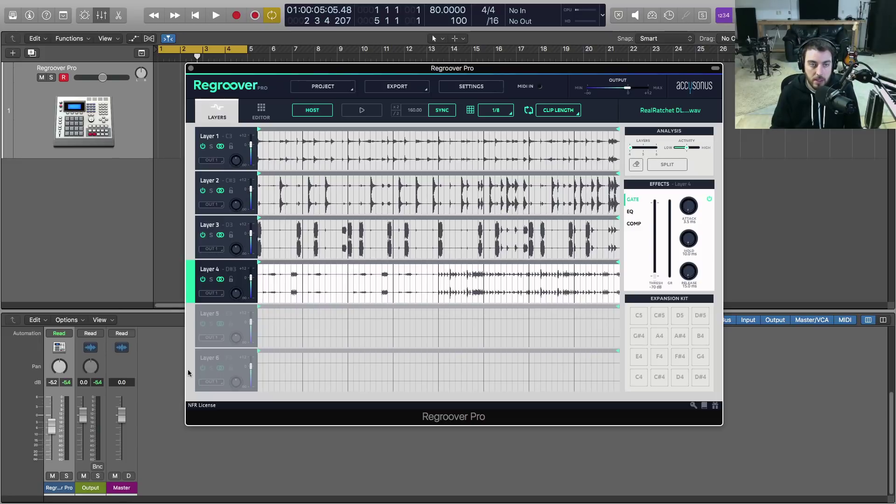
# Step: Halve the clip's tempo to 80 BPM and play the full loop to check it
pyautogui.click(567, 136)
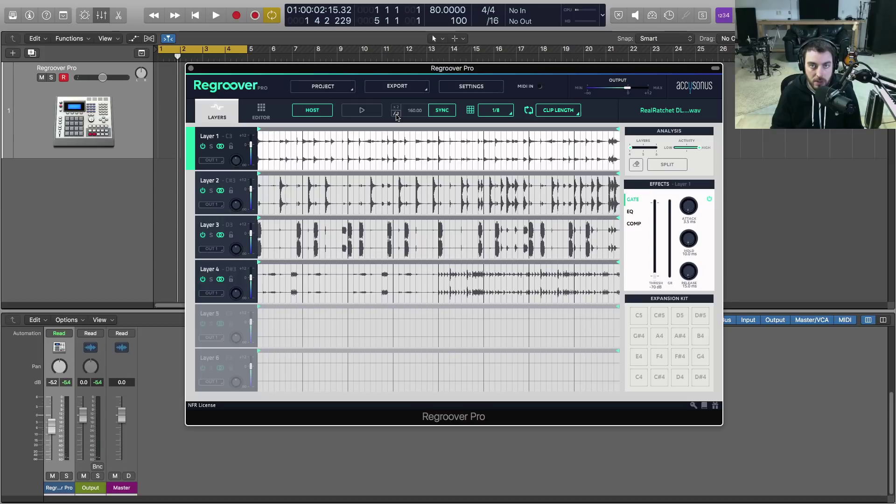
pyautogui.click(396, 116)
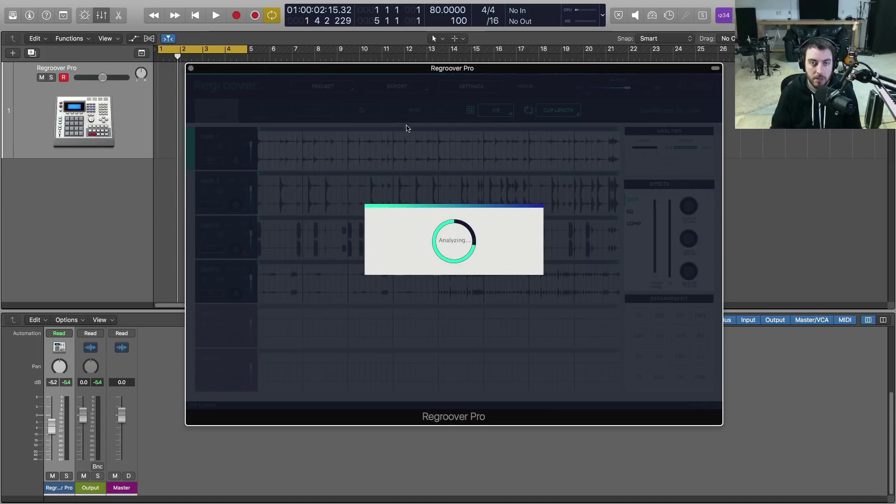
pyautogui.press('space')
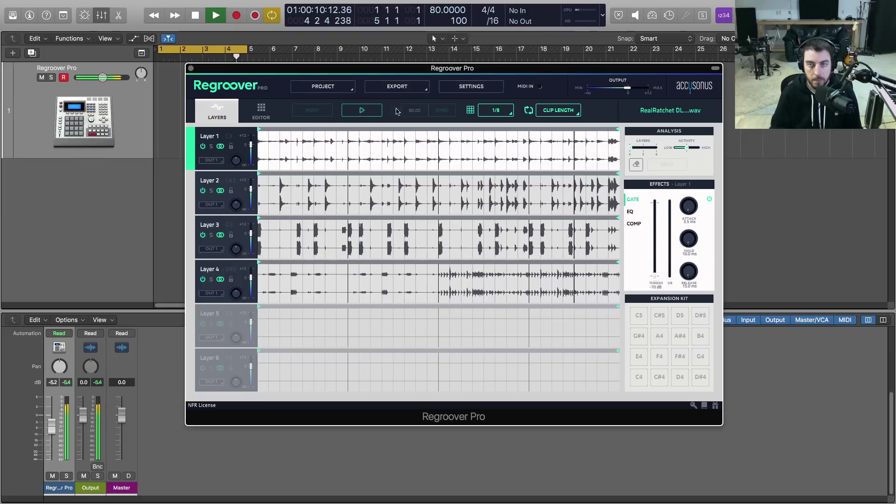
pyautogui.press('space')
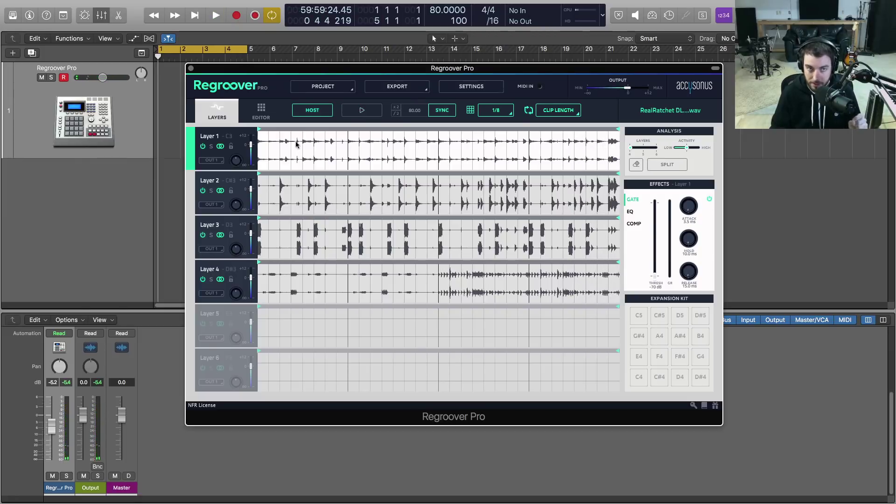
# Step: Audition Layer 1 on its own, then turn its solo off
pyautogui.click(196, 182)
pyautogui.click(191, 229)
pyautogui.click(191, 149)
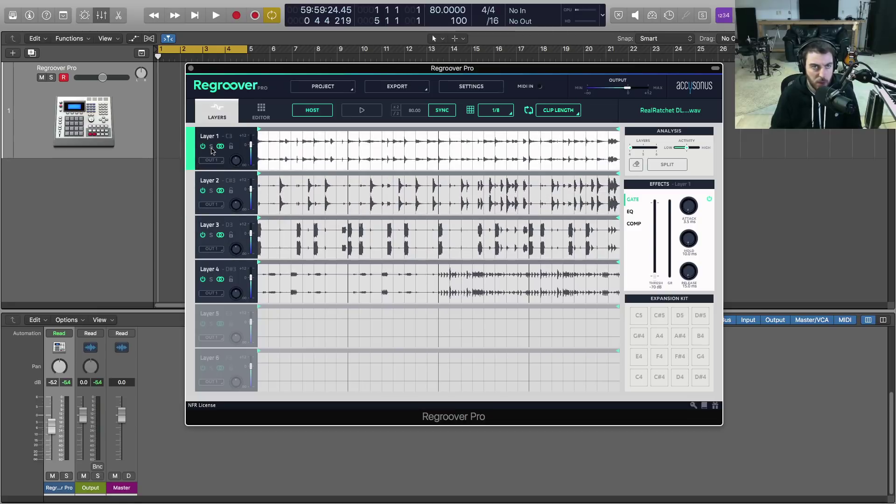
pyautogui.click(211, 149)
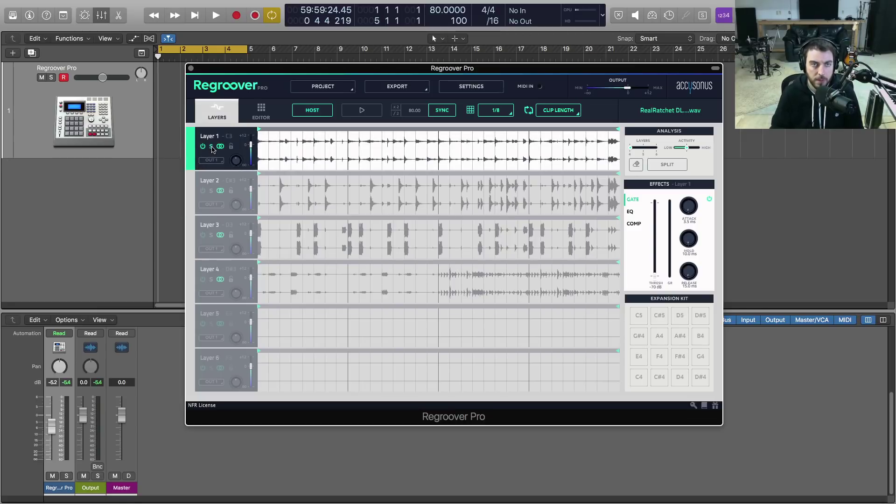
pyautogui.press('space')
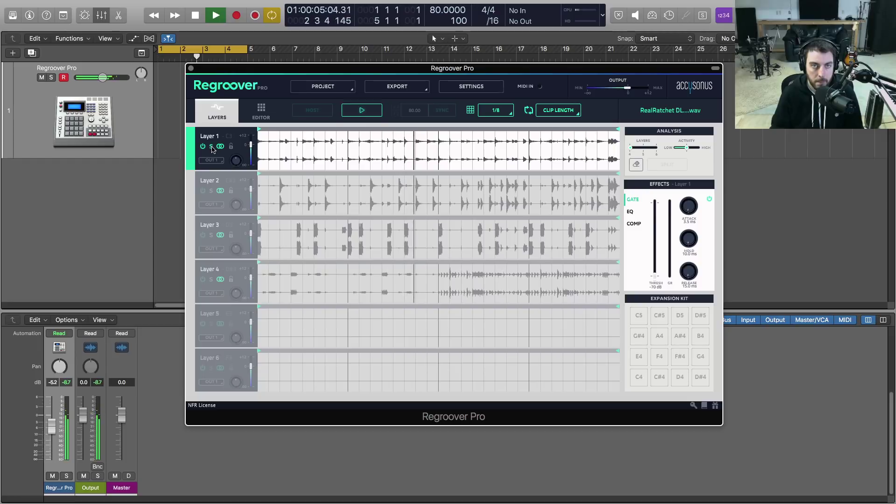
pyautogui.press('space')
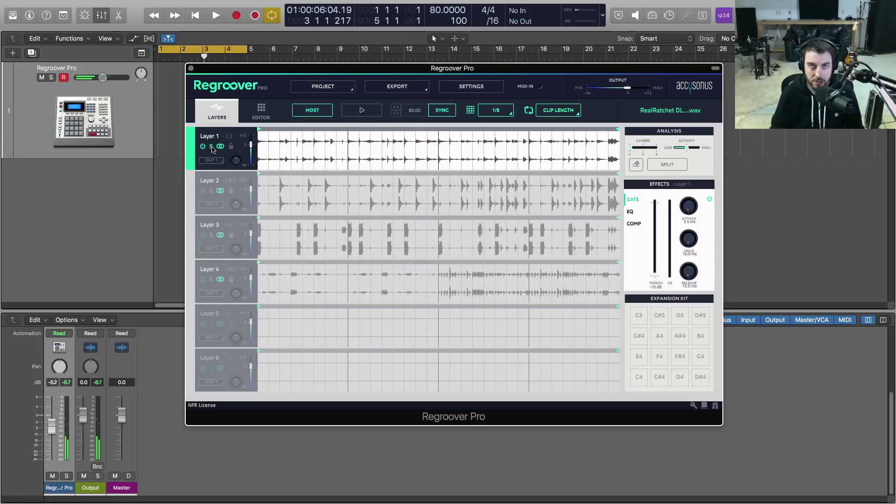
pyautogui.click(211, 147)
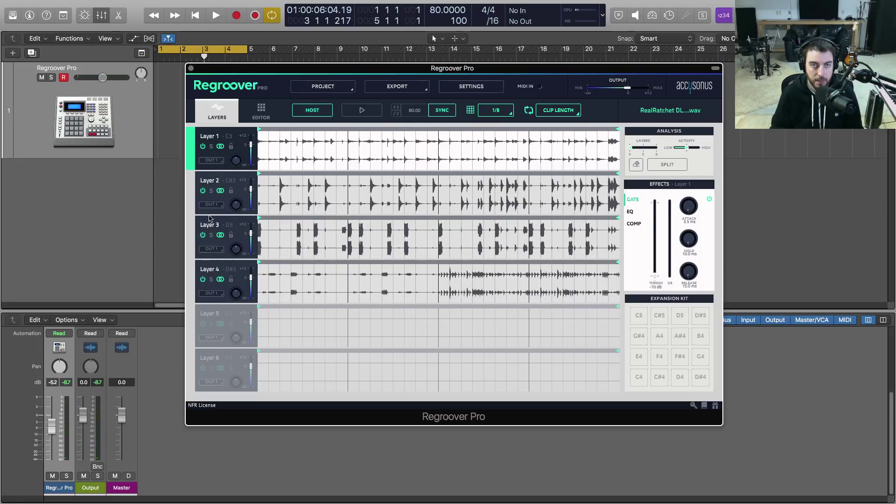
# Step: Solo Layer 3 and listen to its isolated part
pyautogui.click(211, 237)
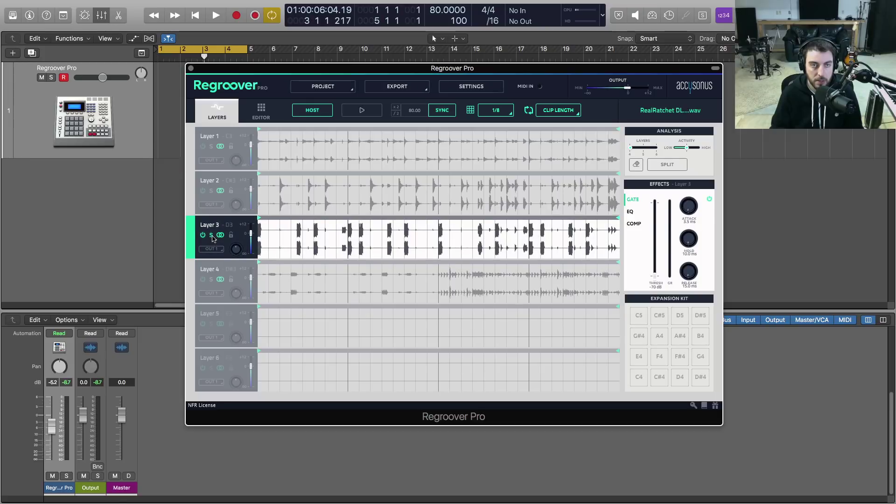
pyautogui.press('space')
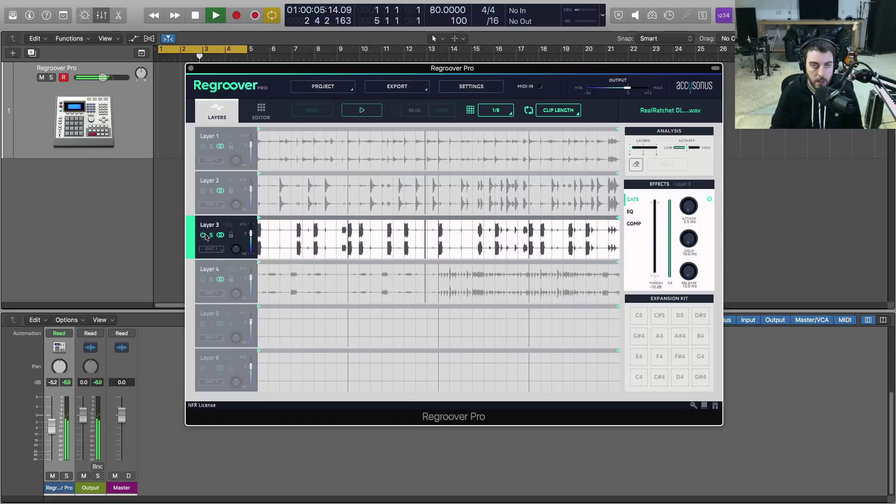
pyautogui.press('space')
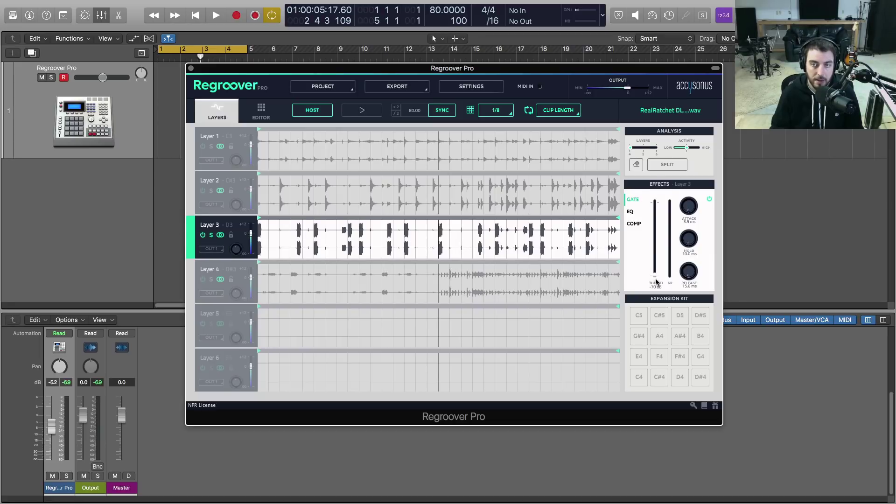
# Step: Raise Layer 3's gate threshold to about -18 dB, audition it during playback, and turn its solo off
pyautogui.click(632, 215)
pyautogui.click(633, 223)
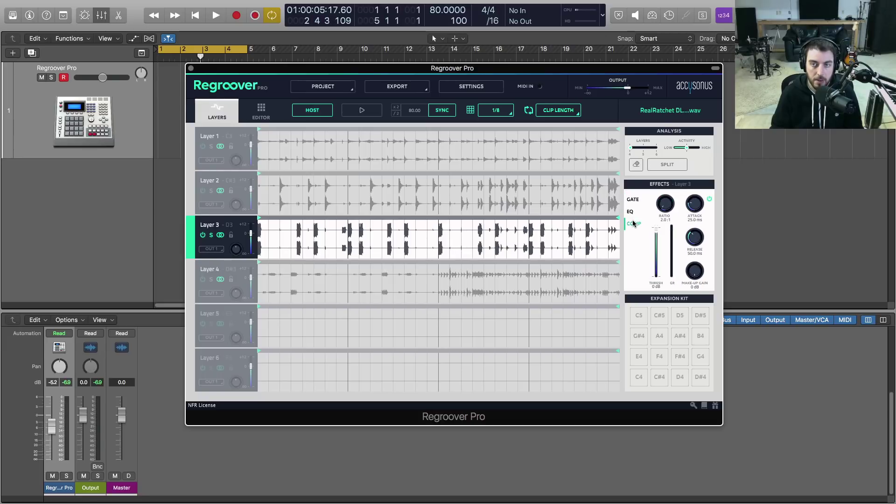
pyautogui.click(634, 201)
pyautogui.moveTo(655, 276); pyautogui.dragTo(655, 224)
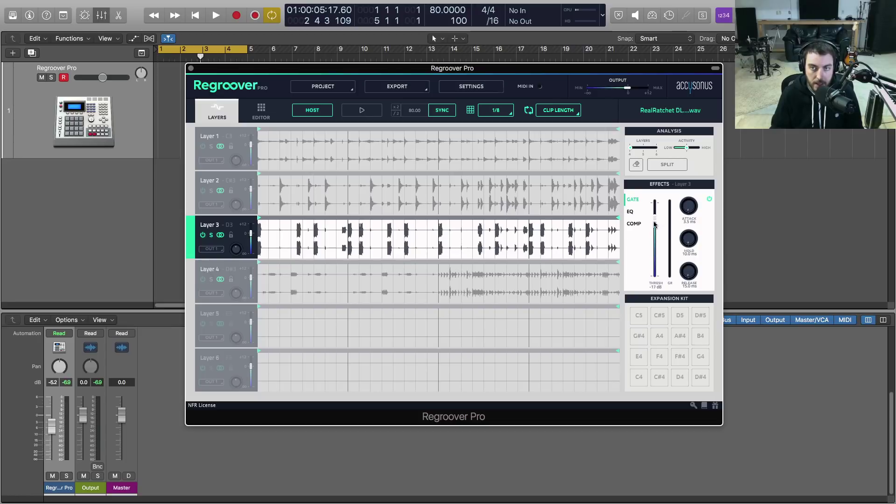
pyautogui.press('space')
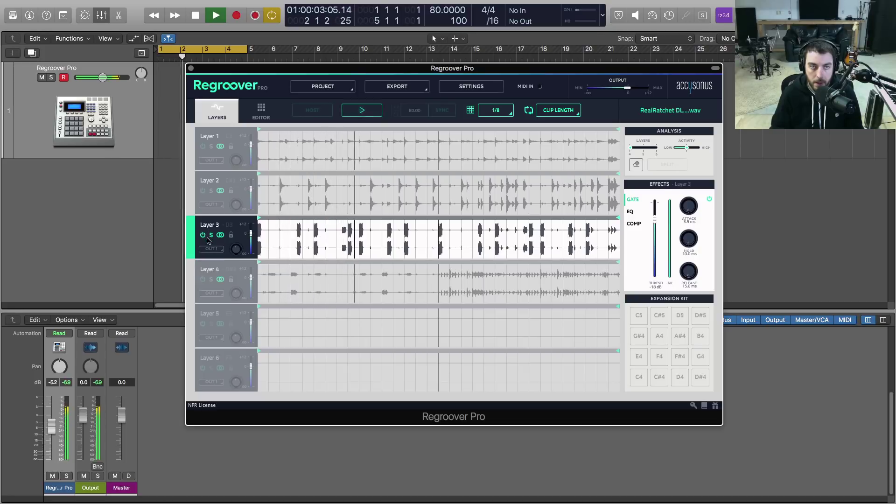
pyautogui.click(211, 235)
# Step: Audition Layer 4 on its own, then stop playback and turn its solo off
pyautogui.click(212, 282)
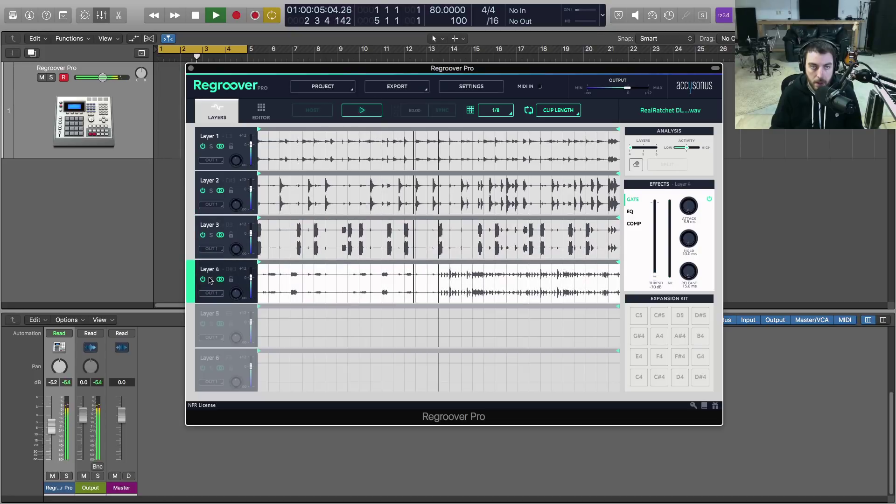
pyautogui.click(212, 281)
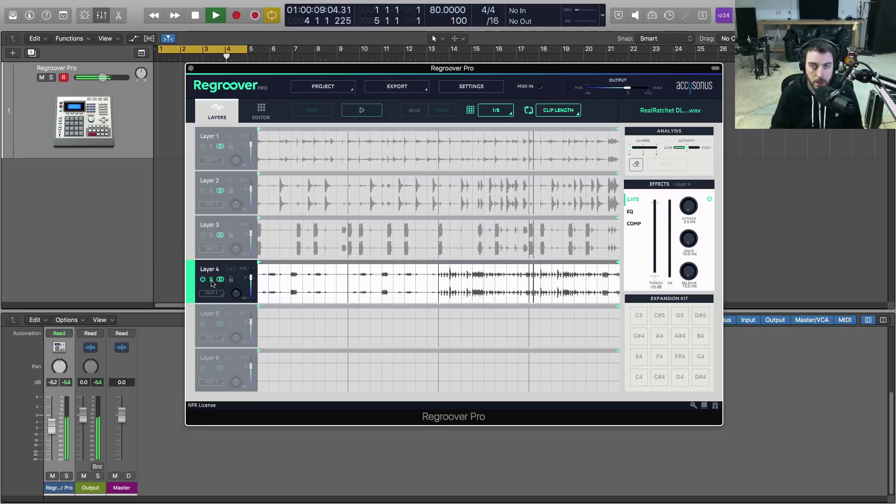
pyautogui.press('space')
pyautogui.click(212, 280)
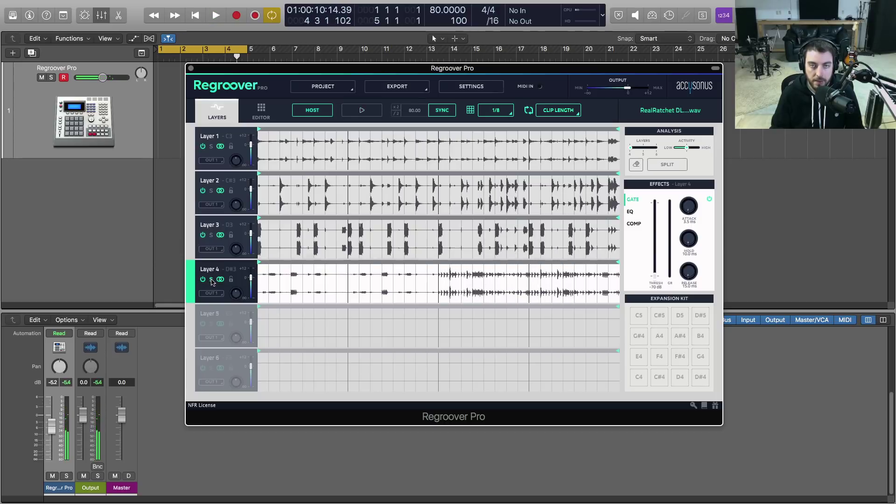
pyautogui.click(617, 128)
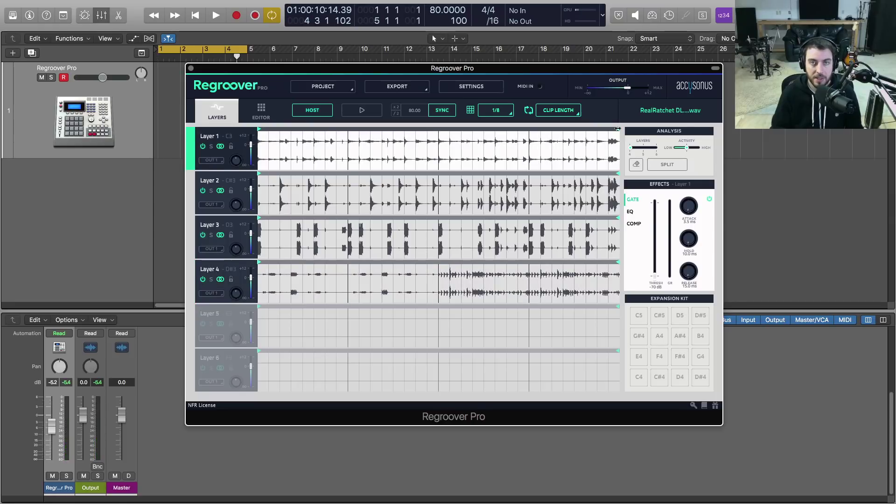
pyautogui.moveTo(617, 129)
pyautogui.mouseDown()
pyautogui.moveTo(275, 144)
pyautogui.moveTo(620, 139)
pyautogui.moveTo(279, 152)
pyautogui.moveTo(329, 154)
pyautogui.moveTo(653, 136)
pyautogui.moveTo(287, 144)
pyautogui.moveTo(620, 133)
pyautogui.mouseUp()
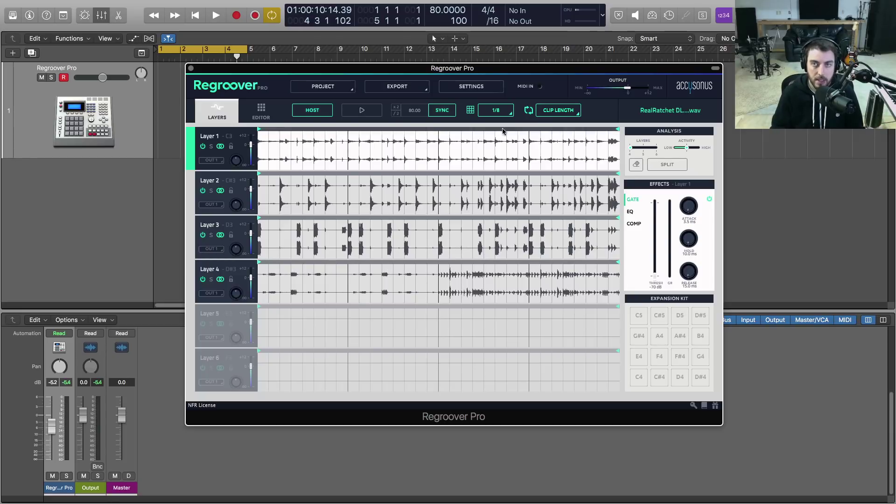
pyautogui.click(558, 111)
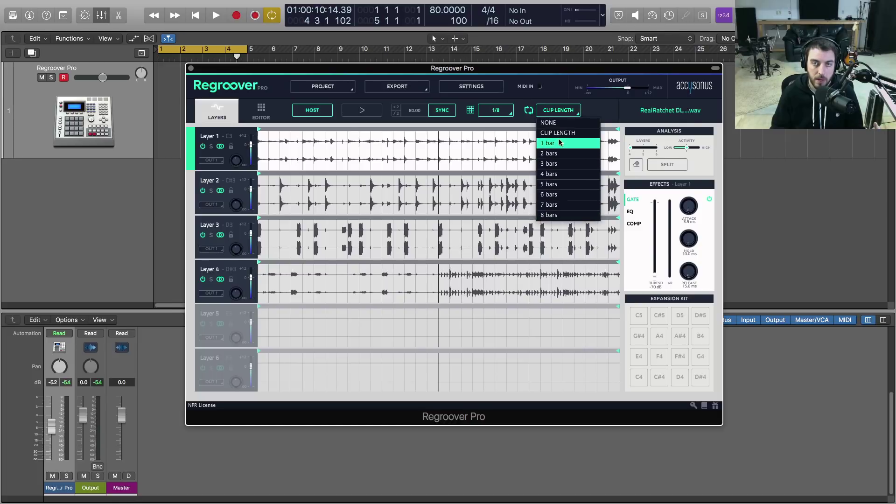
pyautogui.click(558, 111)
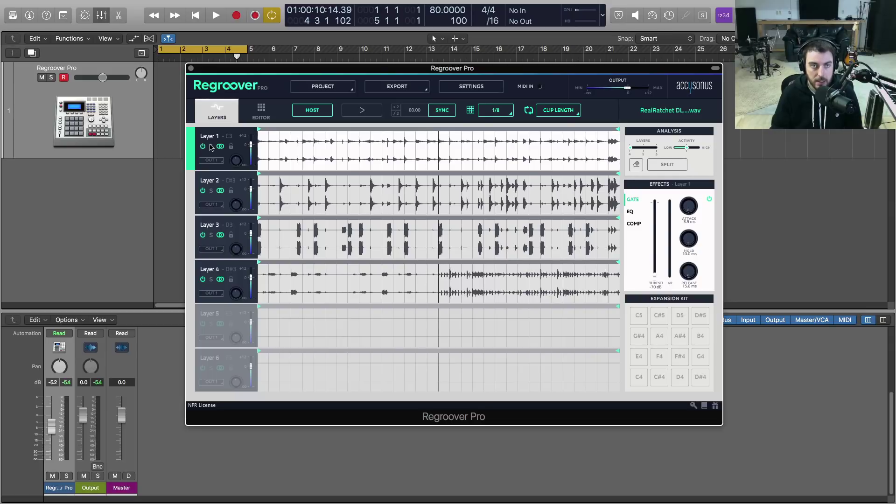
# Step: Shorten Layer 1's loop region to the second half of bar 2, auditioning it soloed, then turn its solo off
pyautogui.click(213, 147)
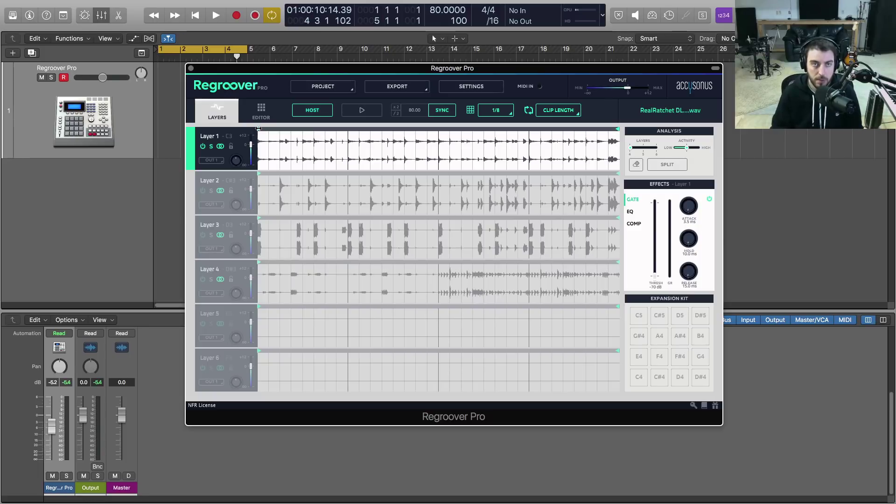
pyautogui.click(358, 129)
pyautogui.press('space')
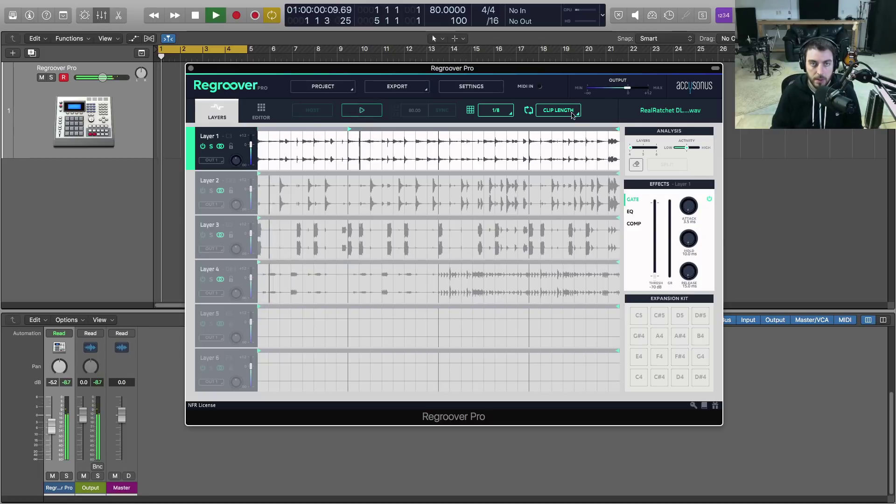
pyautogui.moveTo(602, 129); pyautogui.dragTo(436, 129)
pyautogui.moveTo(349, 128)
pyautogui.mouseDown()
pyautogui.moveTo(426, 129)
pyautogui.moveTo(395, 129)
pyautogui.mouseUp()
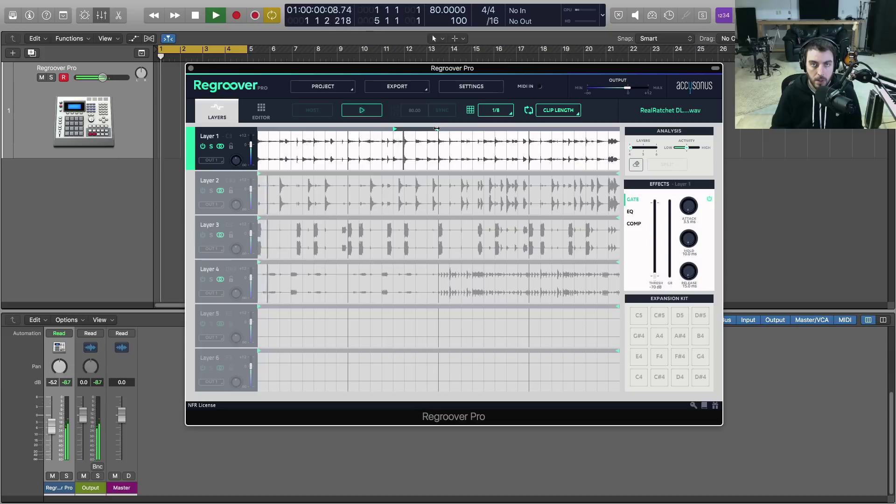
pyautogui.press('space')
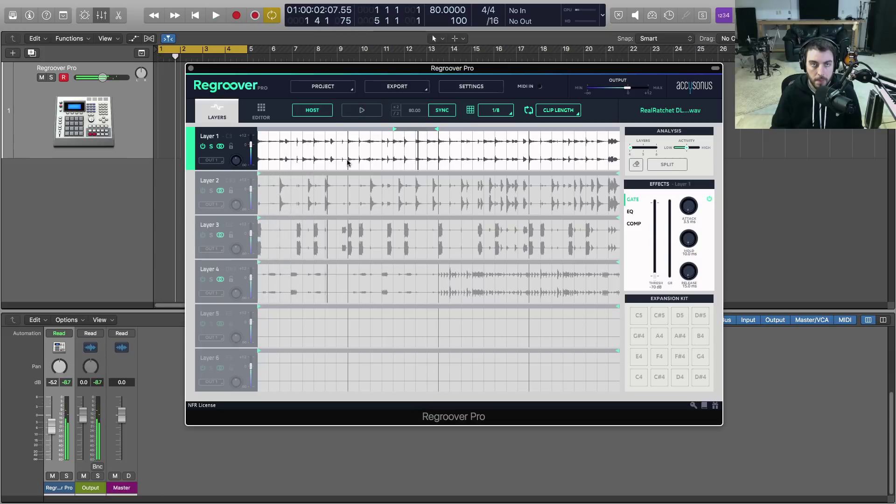
pyautogui.click(193, 190)
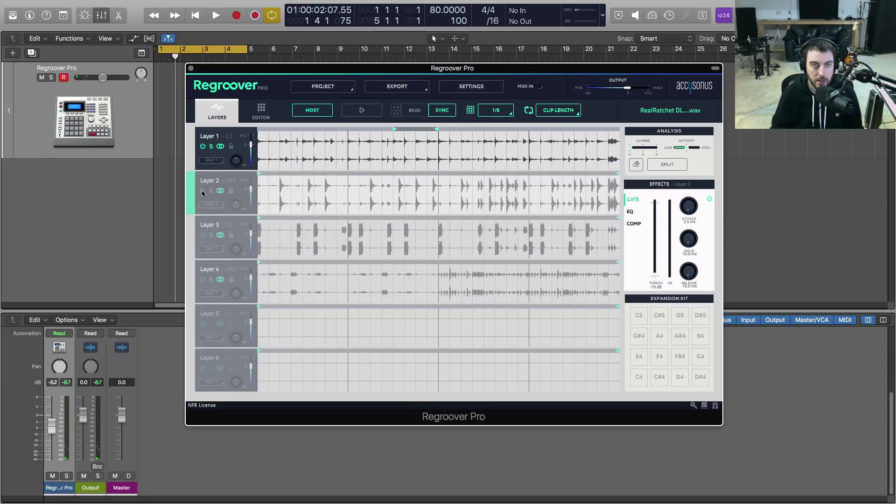
pyautogui.click(211, 146)
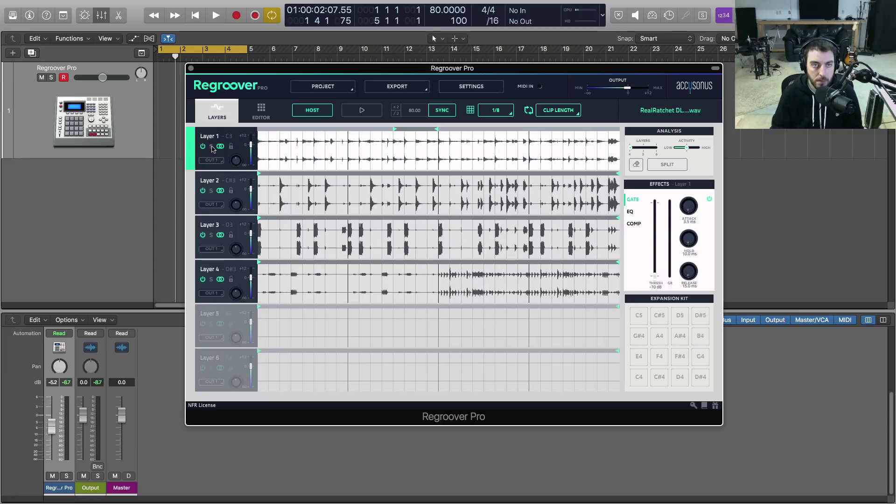
# Step: Start playback and shorten Layer 3's loop region so that it covers only bar 2
pyautogui.click(190, 252)
pyautogui.click(211, 235)
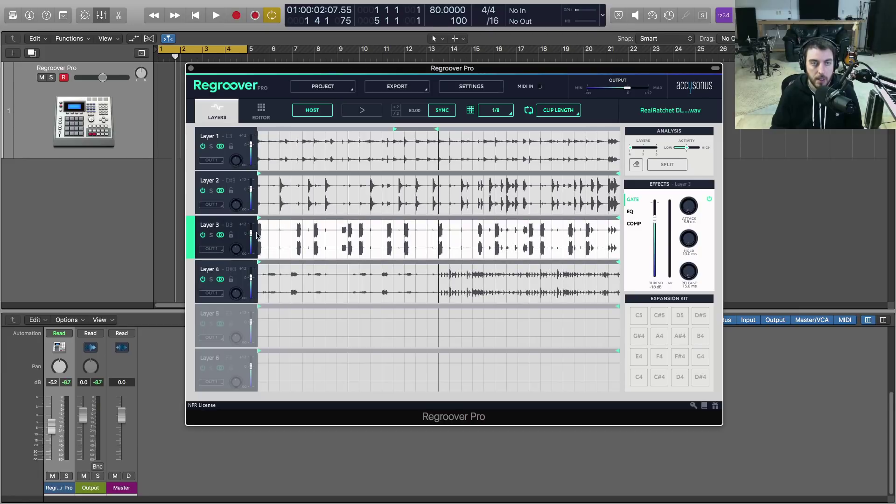
pyautogui.press('space')
pyautogui.moveTo(259, 218); pyautogui.dragTo(438, 218)
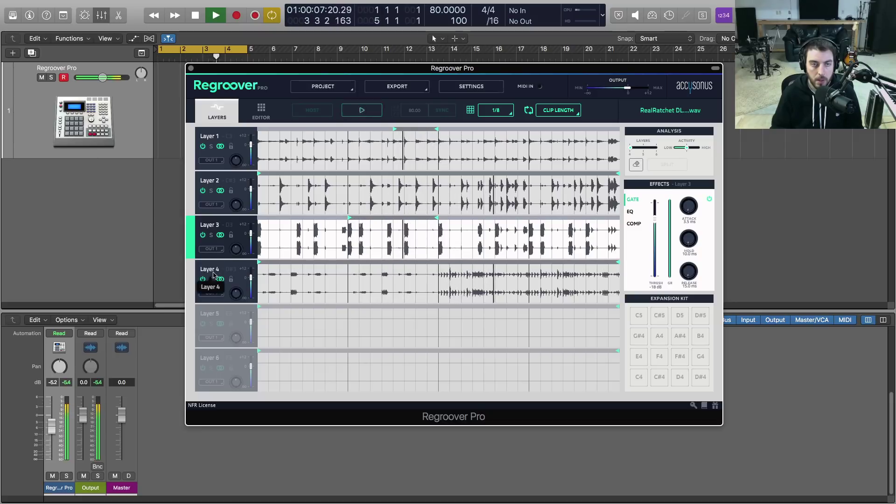
# Step: Shorten Layer 4's loop region to half a bar and place it over the second half of bar 3, auditioning during playback
pyautogui.press('space')
pyautogui.moveTo(261, 262); pyautogui.dragTo(291, 262)
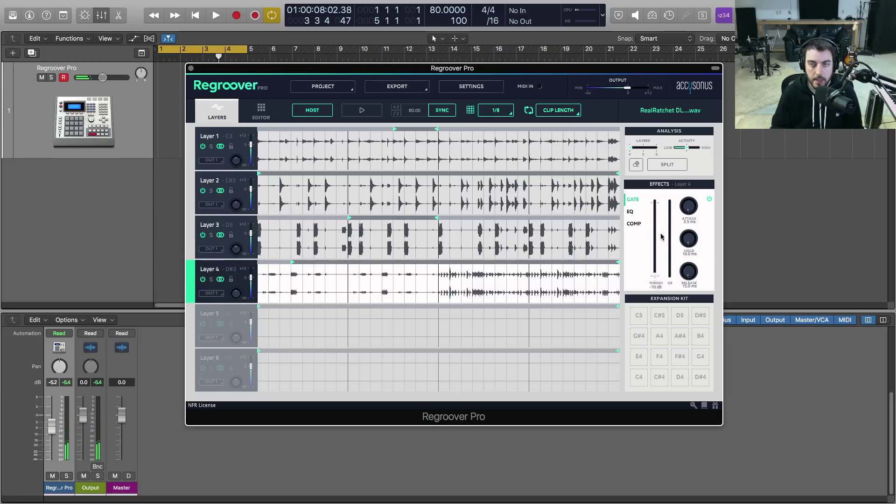
pyautogui.moveTo(618, 261)
pyautogui.mouseDown()
pyautogui.moveTo(346, 262)
pyautogui.moveTo(471, 262)
pyautogui.mouseUp()
pyautogui.press('space')
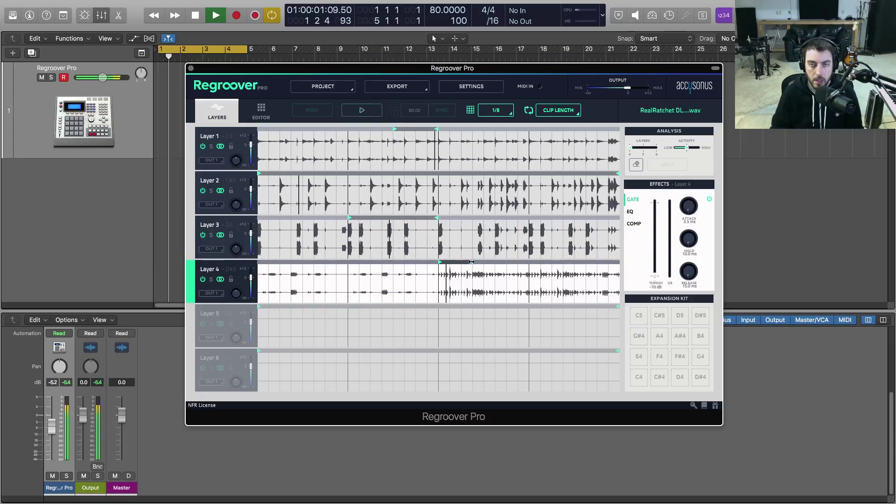
pyautogui.moveTo(471, 262); pyautogui.dragTo(483, 262)
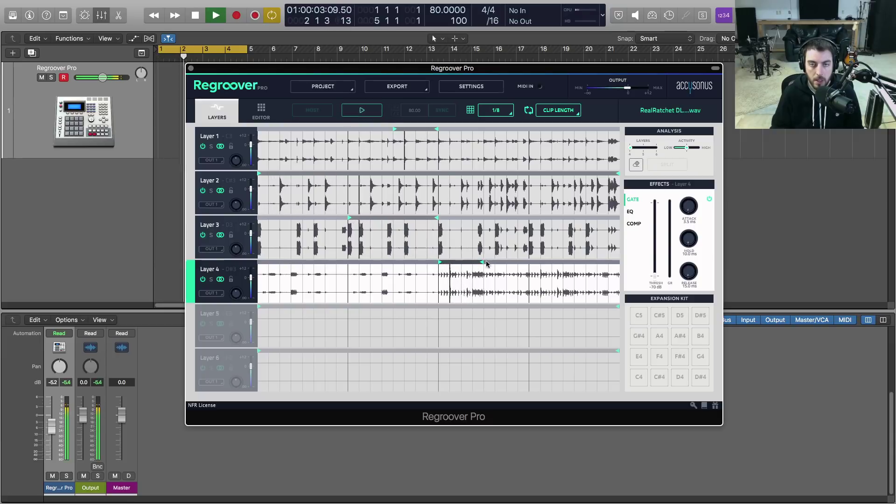
pyautogui.moveTo(478, 265); pyautogui.dragTo(503, 265)
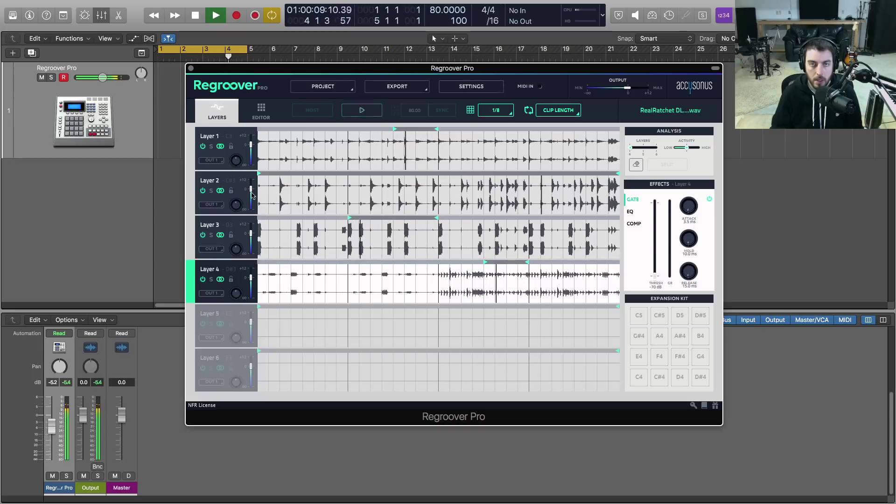
# Step: Shorten Layer 2's loop to bar 1 and shift Layer 4's half-bar loop back into bar 2 while listening, then stop playback
pyautogui.click(416, 189)
pyautogui.moveTo(481, 174); pyautogui.dragTo(344, 173)
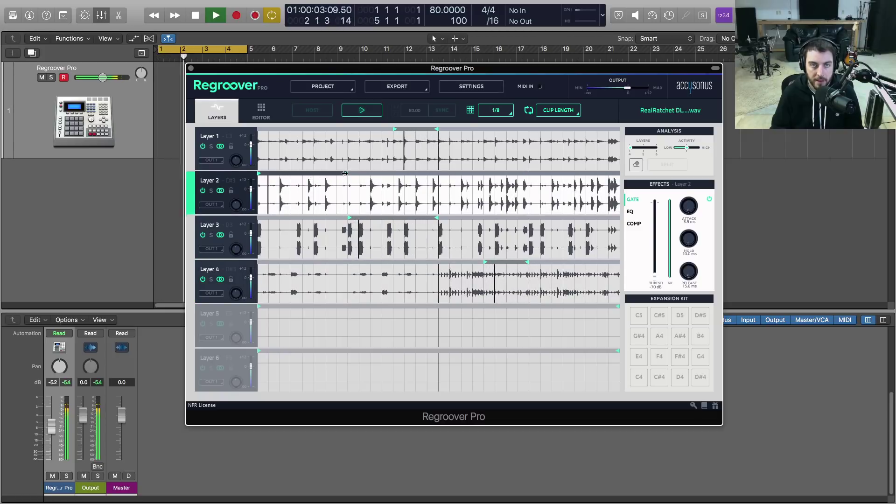
pyautogui.click(417, 277)
pyautogui.moveTo(416, 276); pyautogui.dragTo(406, 273)
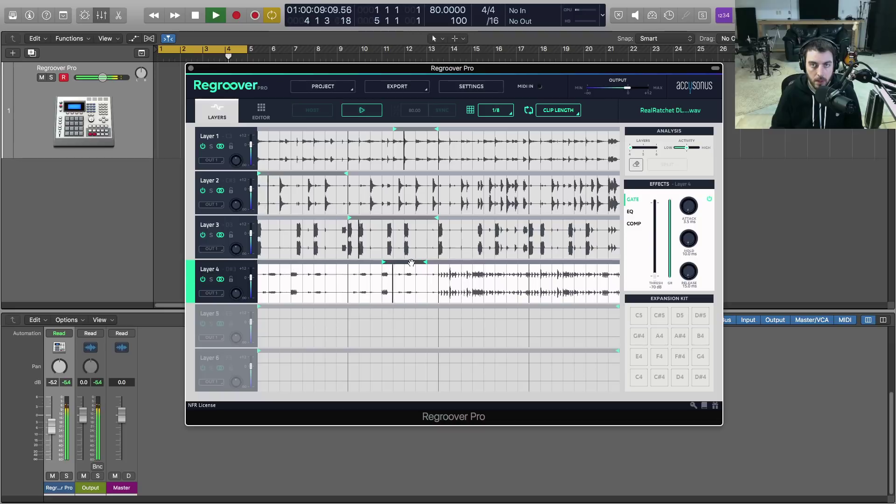
pyautogui.press('space')
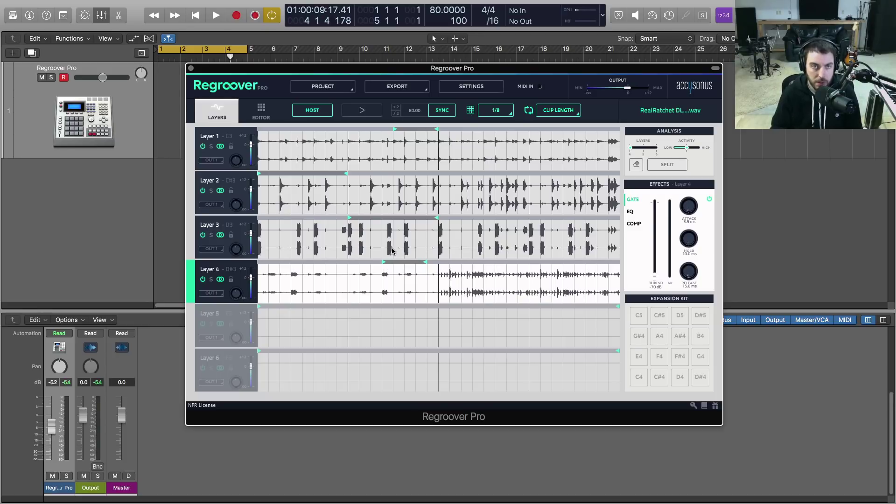
# Step: Extend the loop regions of Layer 1 and Layer 2 back to the full four-bar length
pyautogui.click(389, 130)
pyautogui.moveTo(395, 129); pyautogui.dragTo(259, 129)
pyautogui.moveTo(449, 129); pyautogui.dragTo(617, 129)
pyautogui.moveTo(346, 173); pyautogui.dragTo(617, 173)
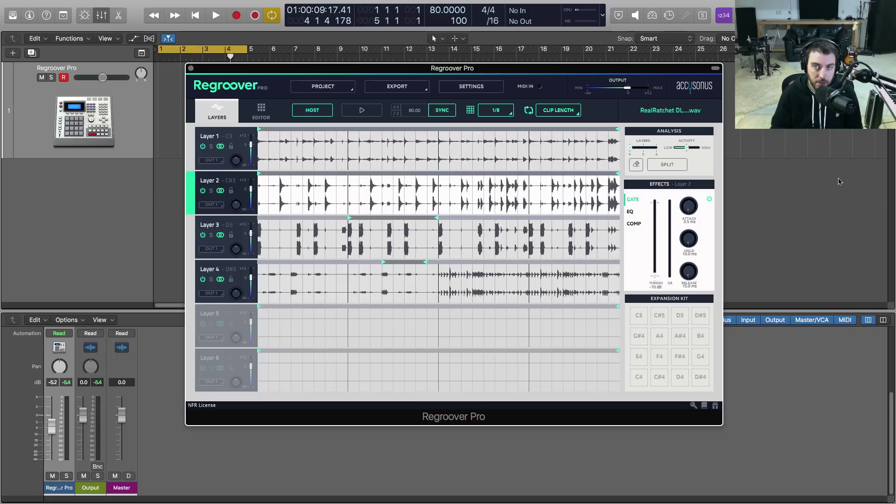
# Step: Shorten Layer 3's loop region to its first hit, using a grid resolution of 1/16
pyautogui.moveTo(349, 218); pyautogui.dragTo(196, 222)
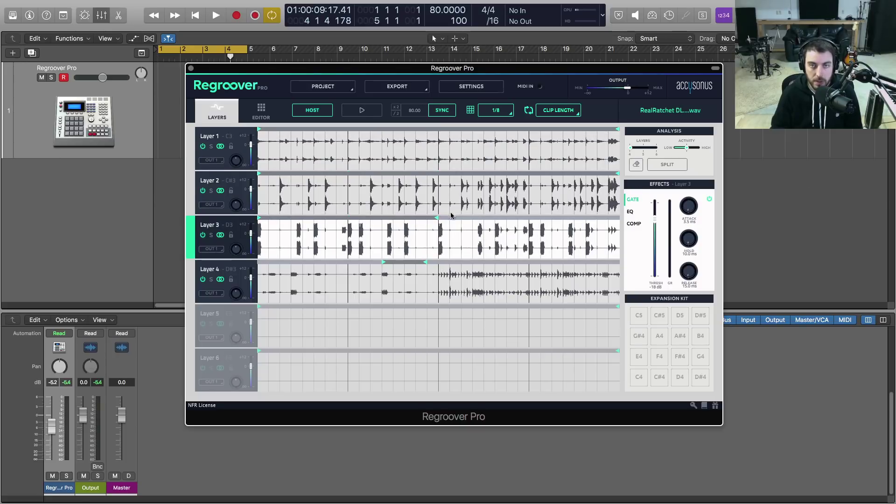
pyautogui.moveTo(437, 218)
pyautogui.mouseDown()
pyautogui.moveTo(272, 231)
pyautogui.moveTo(284, 233)
pyautogui.mouseUp()
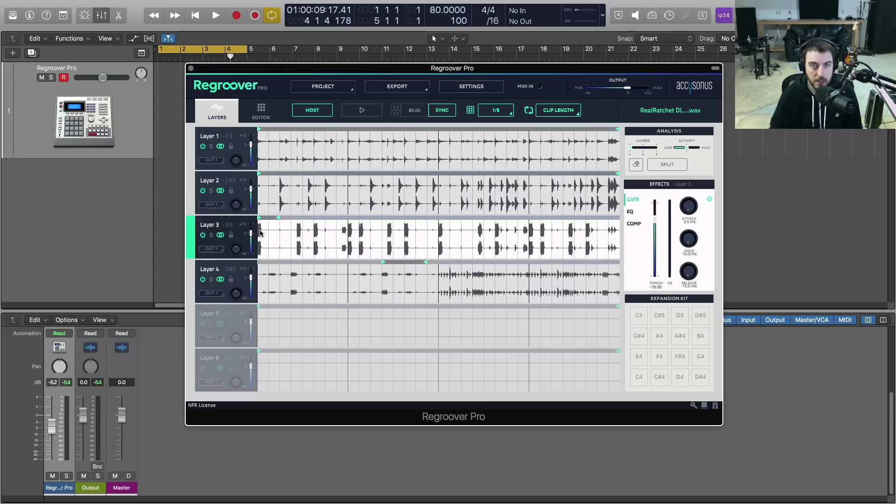
pyautogui.click(507, 110)
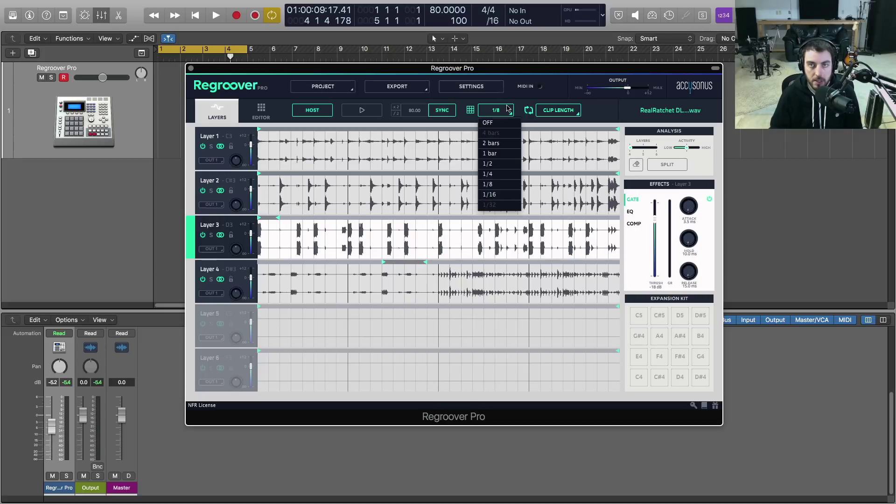
pyautogui.click(498, 195)
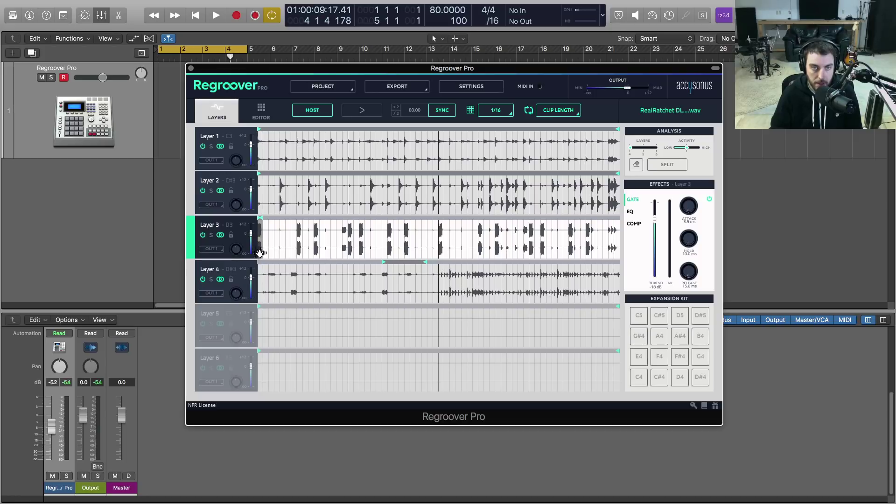
# Step: Assign Layer 3's first hit to expansion kit pad C5 and audition the pad
pyautogui.moveTo(261, 252); pyautogui.dragTo(641, 320)
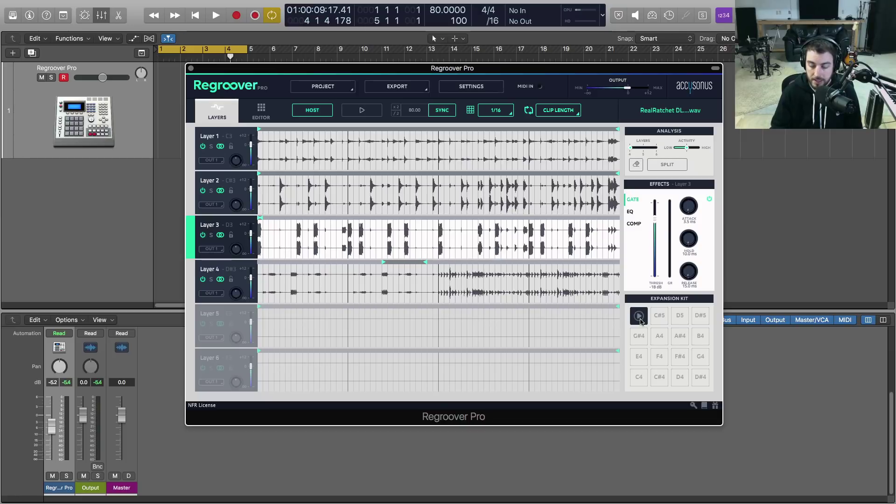
pyautogui.click(639, 316)
pyautogui.click(640, 317)
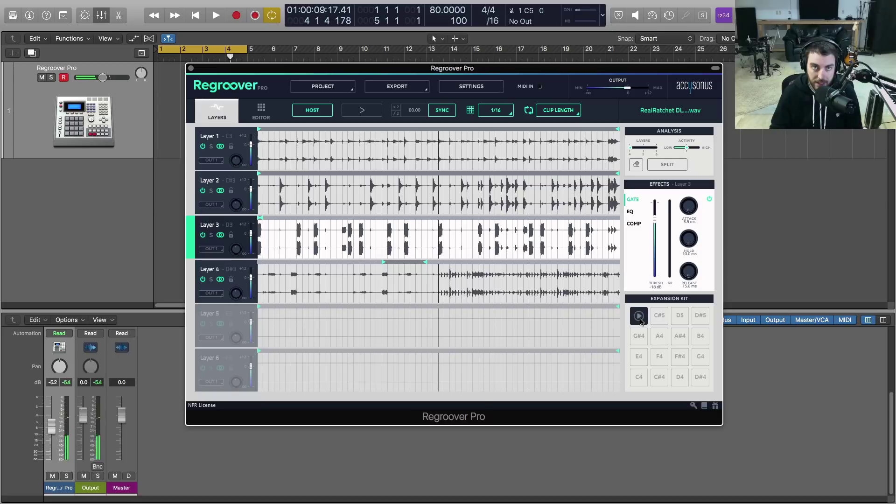
# Step: Fill more expansion kit pads with layer hits: Layer 2 on C#5, Layer 1 on D5 and Layer 4 on D#5
pyautogui.moveTo(260, 173)
pyautogui.mouseDown()
pyautogui.moveTo(281, 174)
pyautogui.moveTo(283, 209)
pyautogui.moveTo(532, 257)
pyautogui.moveTo(660, 316)
pyautogui.mouseUp()
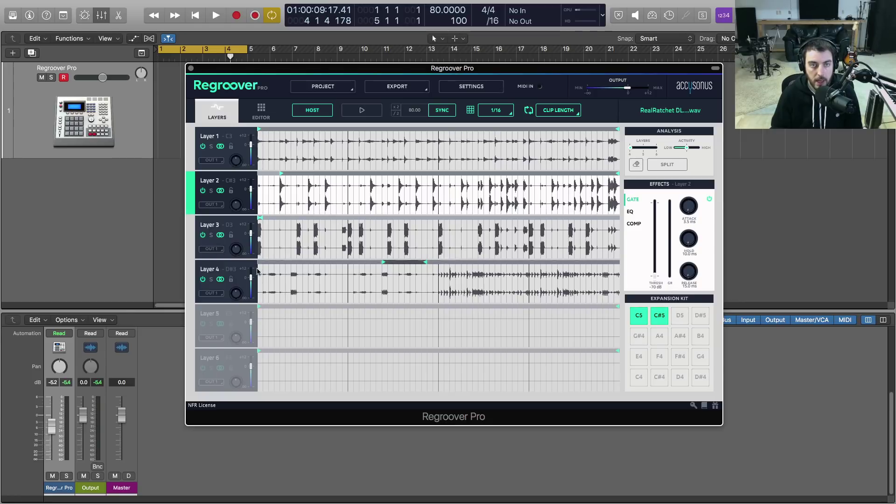
pyautogui.click(217, 134)
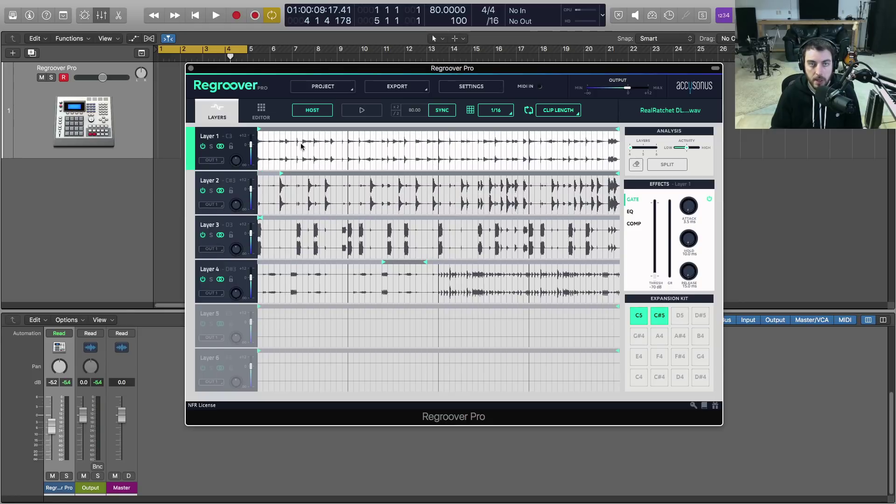
pyautogui.moveTo(317, 151); pyautogui.dragTo(680, 320)
pyautogui.click(194, 274)
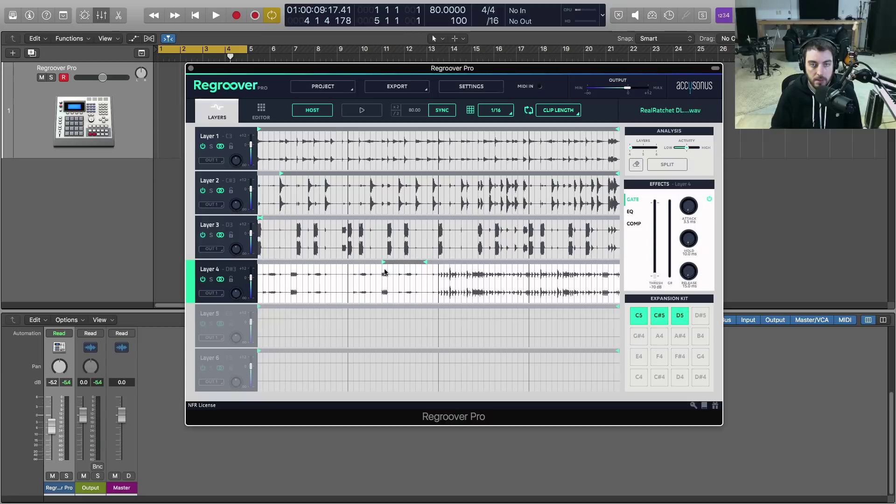
pyautogui.moveTo(370, 263)
pyautogui.mouseDown()
pyautogui.moveTo(259, 263)
pyautogui.moveTo(299, 263)
pyautogui.moveTo(281, 262)
pyautogui.moveTo(281, 294)
pyautogui.moveTo(700, 321)
pyautogui.mouseUp()
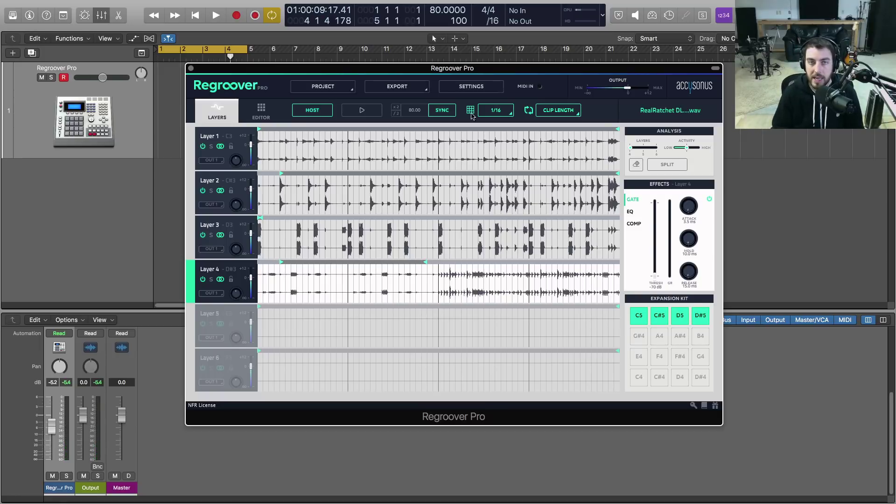
# Step: Export the expansion kit's pads as audio files into the Regroover Custom Kit folder
pyautogui.click(418, 91)
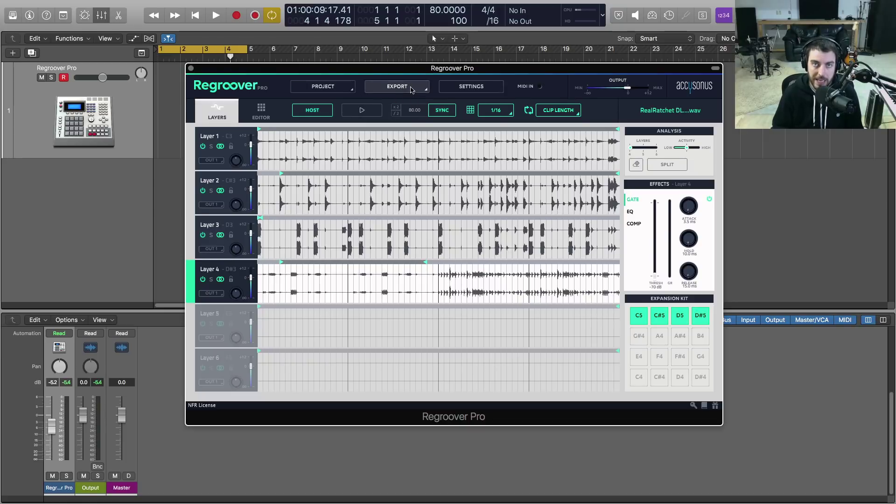
pyautogui.click(391, 110)
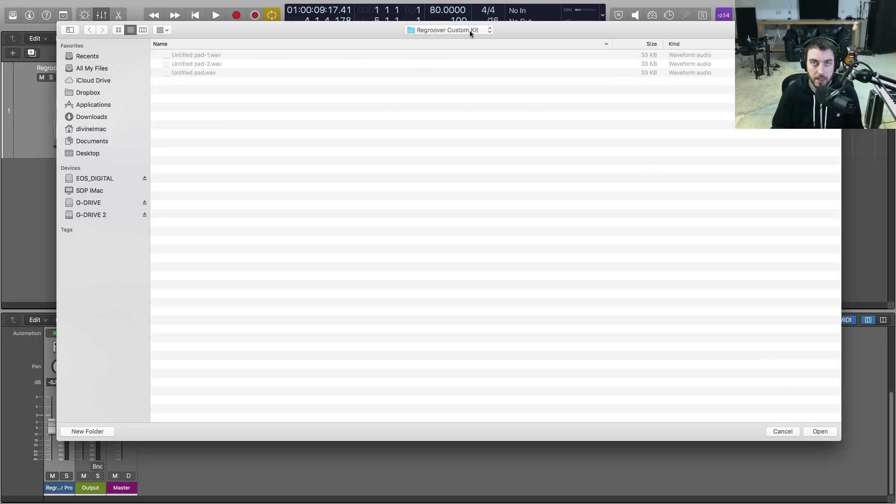
pyautogui.click(822, 432)
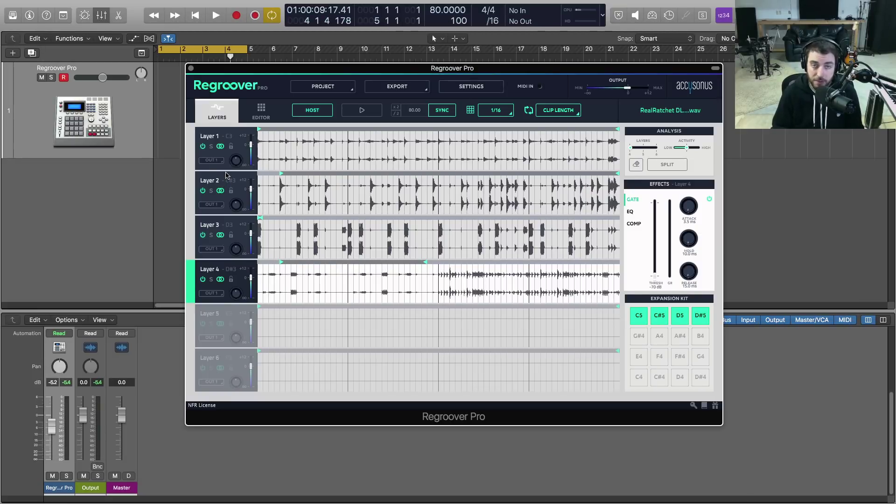
# Step: Select and audition pad C5 in the pad editor, and reshape its volume envelope by adjusting the decay and release points
pyautogui.click(193, 147)
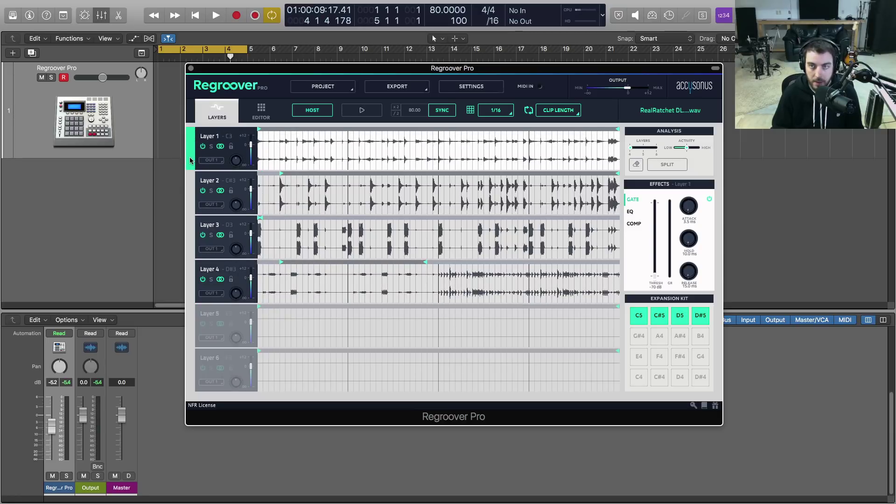
pyautogui.click(261, 112)
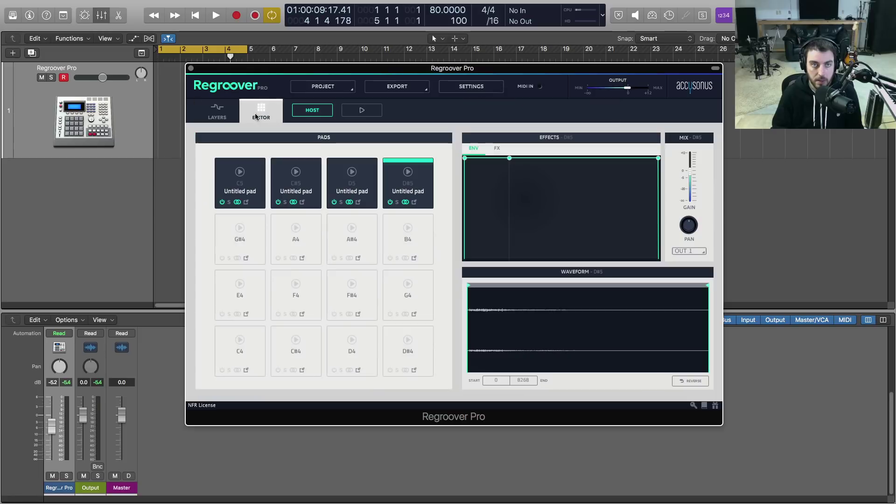
pyautogui.click(239, 172)
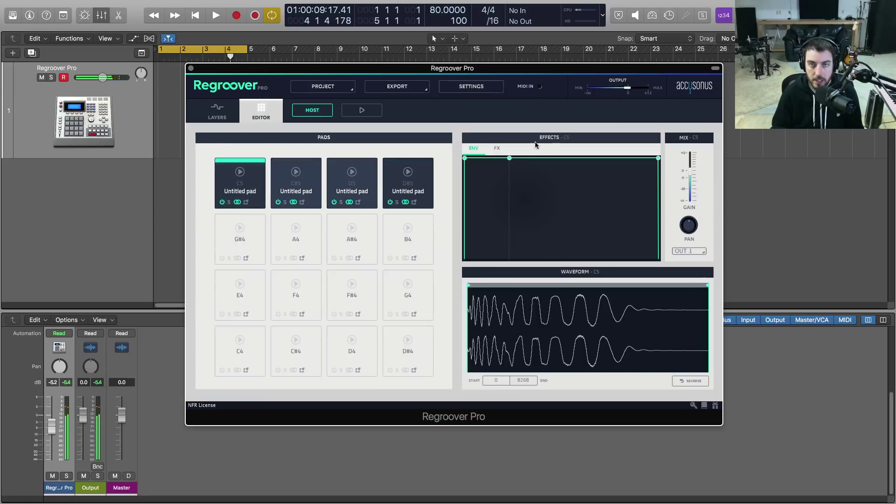
pyautogui.moveTo(658, 160); pyautogui.dragTo(658, 257)
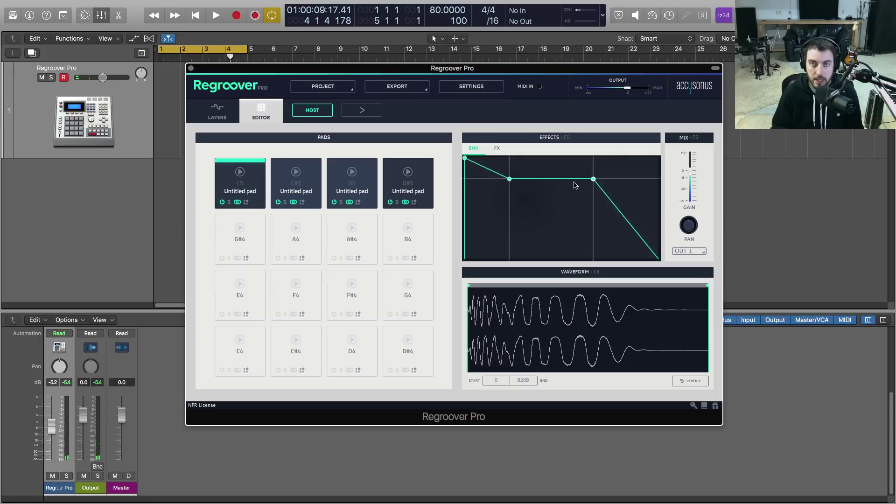
pyautogui.moveTo(510, 159)
pyautogui.mouseDown()
pyautogui.moveTo(512, 202)
pyautogui.moveTo(497, 254)
pyautogui.moveTo(468, 252)
pyautogui.moveTo(524, 158)
pyautogui.mouseUp()
# Step: View pad C5's EQ and compressor settings, reverse its sample, and return to the layers view
pyautogui.click(498, 149)
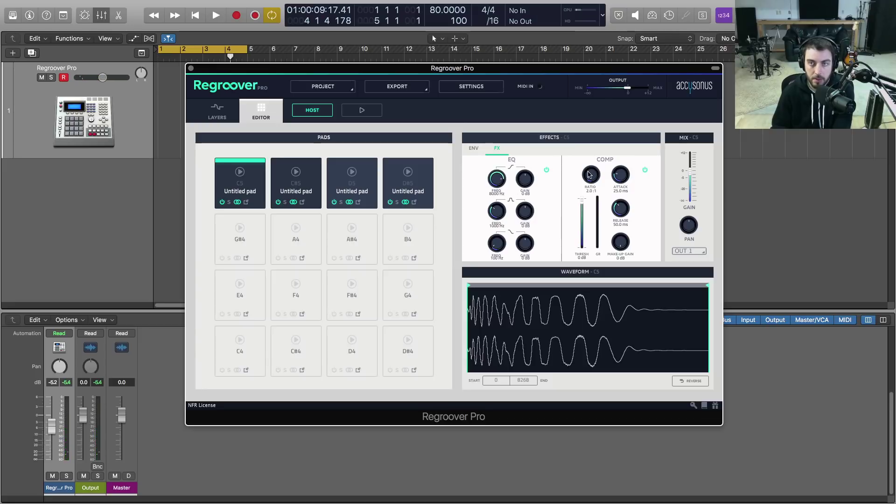
pyautogui.click(523, 302)
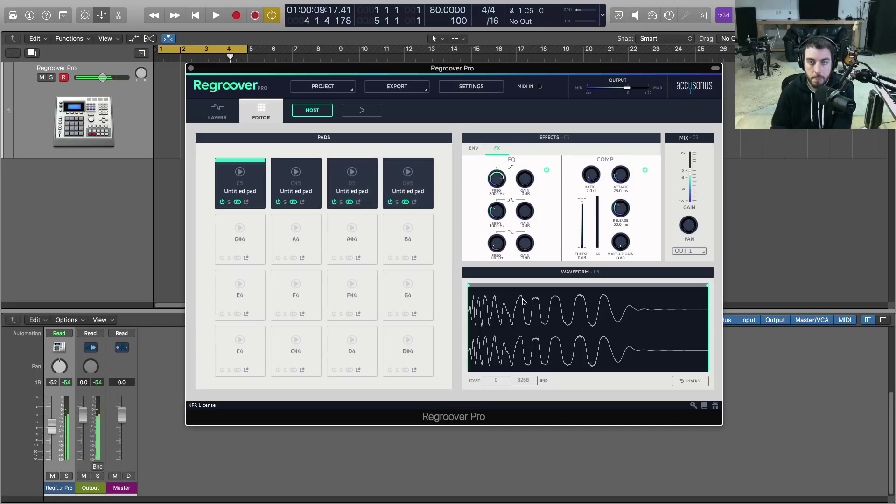
pyautogui.click(693, 382)
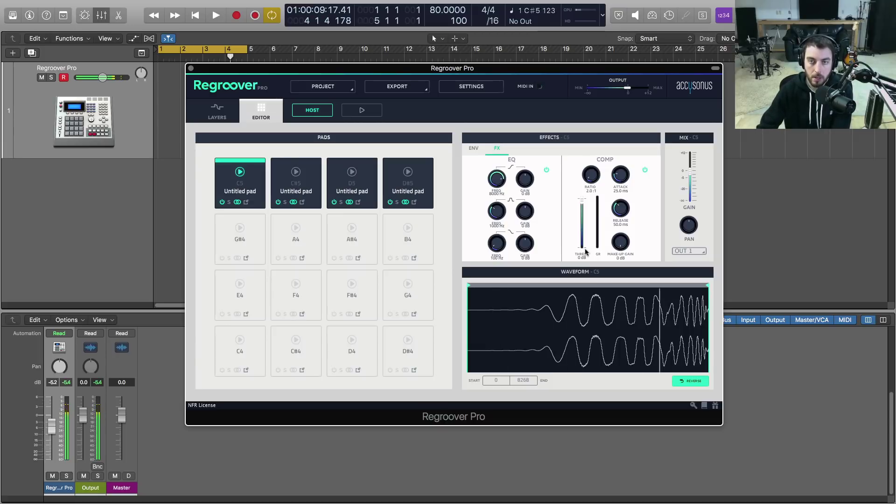
pyautogui.press('Tab')
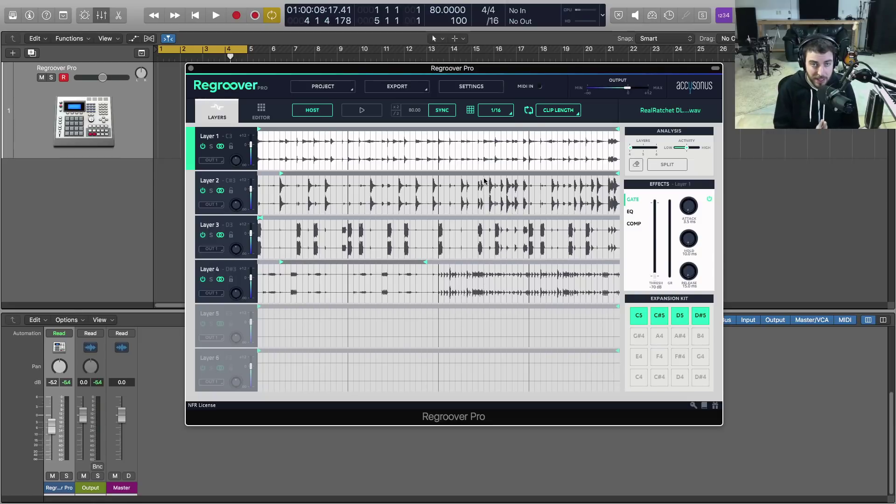